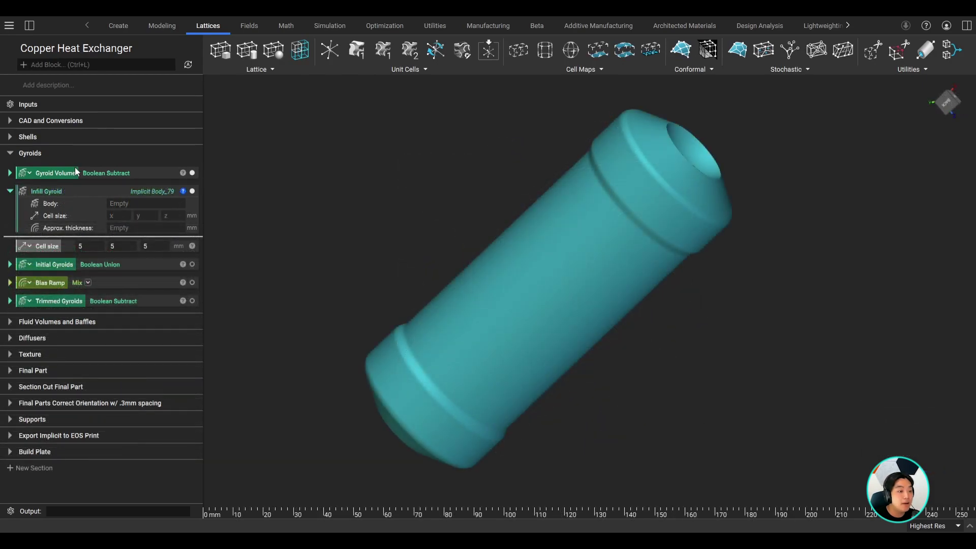
# Step: Fill Gyroid Volume with an infill gyroid of 5,5,5 mm cells and 0.5 thickness, then show the output log
pyautogui.click(72, 176)
pyautogui.moveTo(122, 201); pyautogui.dragTo(121, 201)
pyautogui.click(125, 215)
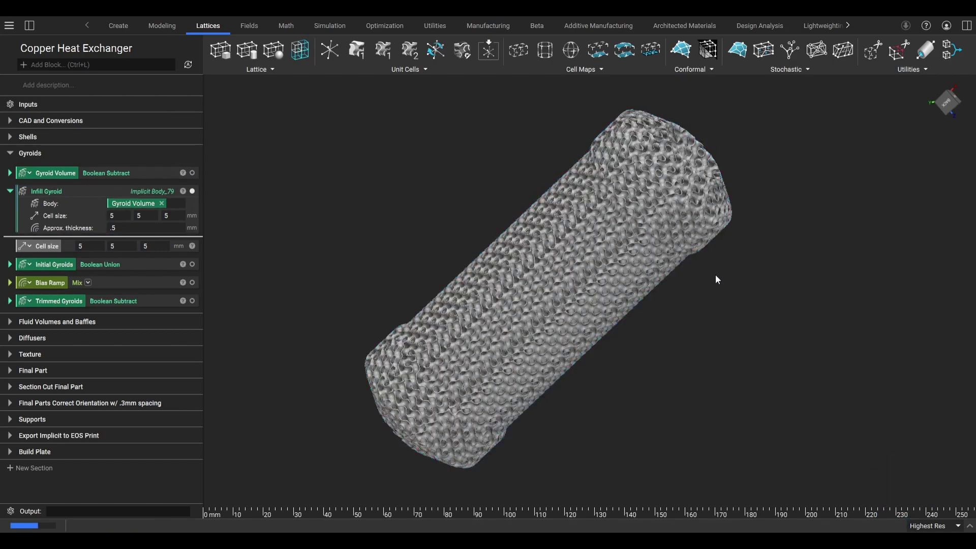
pyautogui.click(970, 527)
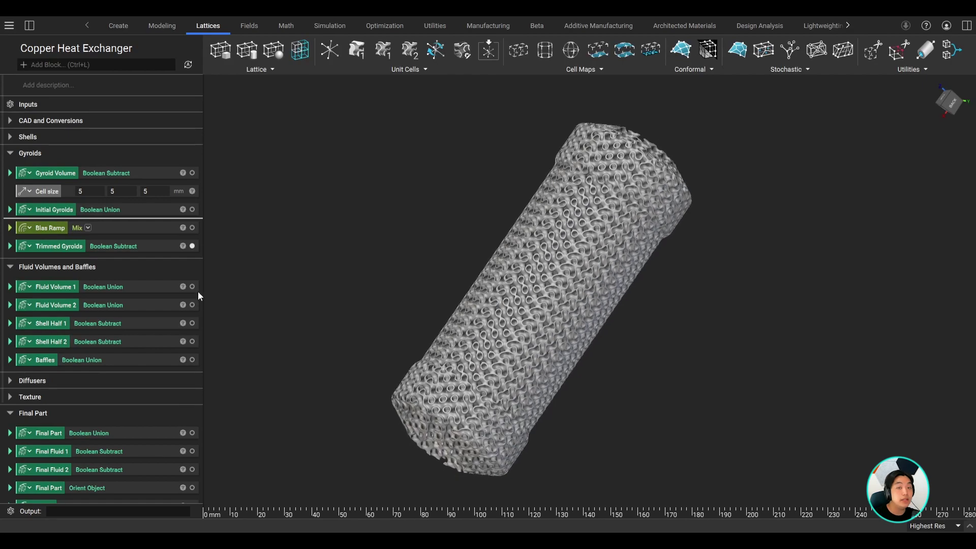
# Step: Show Fluid Volume 1, Fluid Volume 2 and the first baffle body in the view
pyautogui.click(192, 287)
pyautogui.click(193, 305)
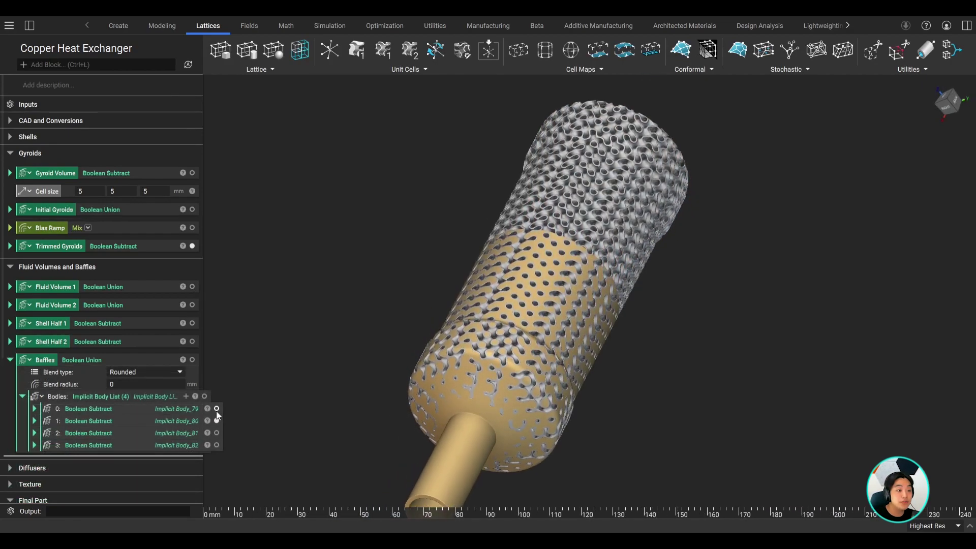
pyautogui.click(216, 409)
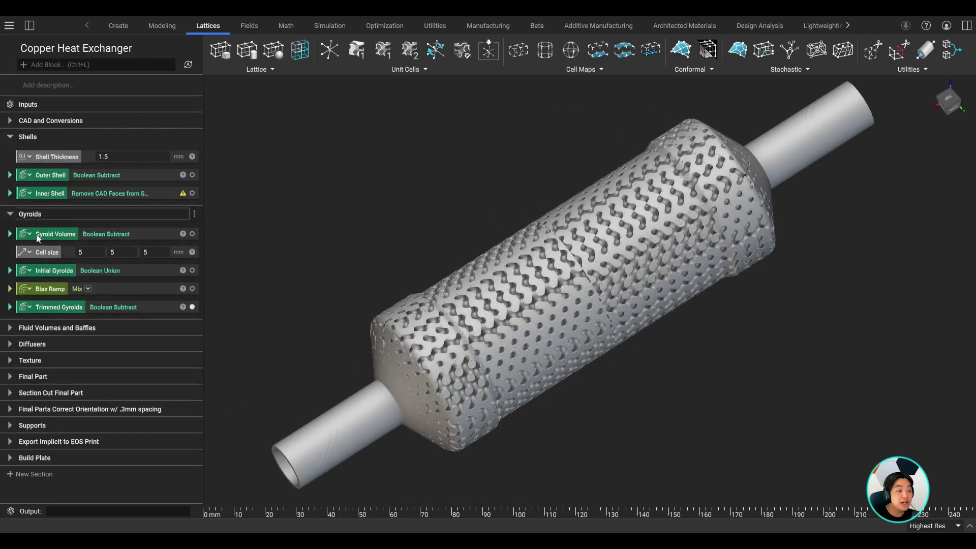
# Step: Extract the Initial Gyroids thickness as its own variable and set the cell size to 7 mm
pyautogui.click(9, 271)
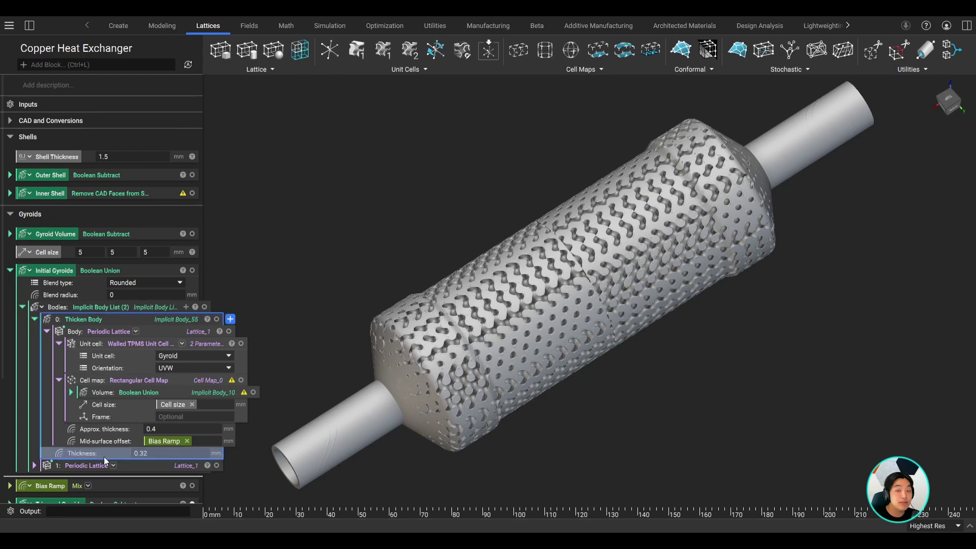
pyautogui.click(9, 289)
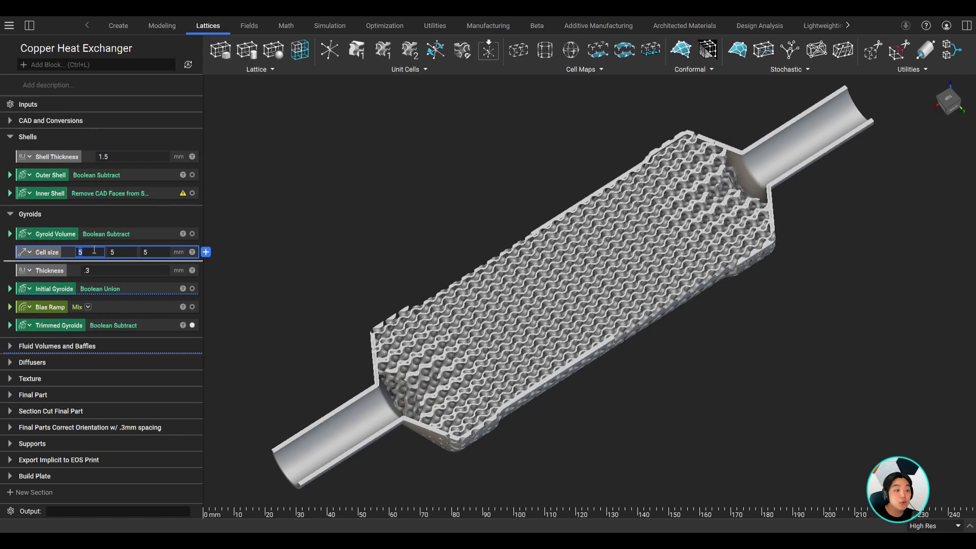
pyautogui.press('Return')
# Step: Set the shell thickness to 3 mm and the gyroid thickness to 0.6
pyautogui.click(154, 156)
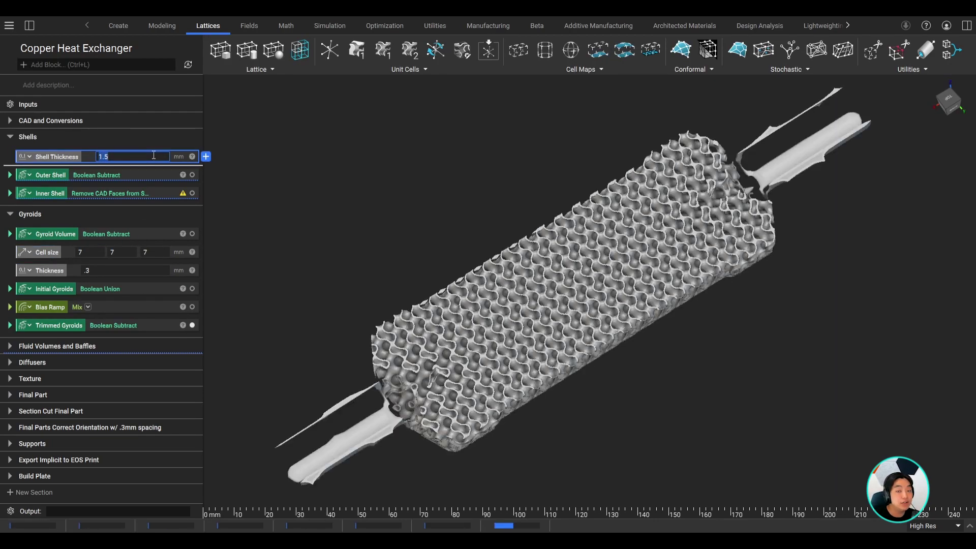
pyautogui.press('Return')
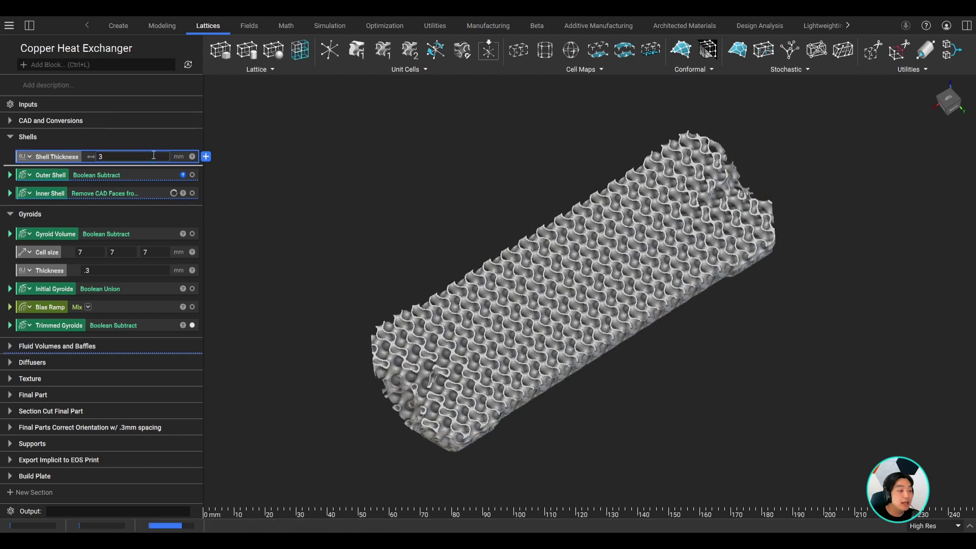
pyautogui.click(143, 272)
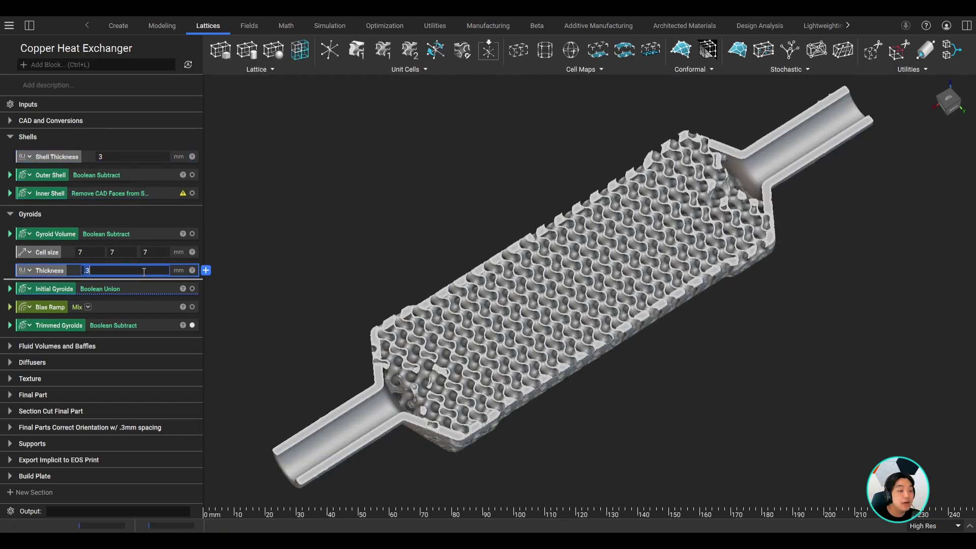
pyautogui.press('Return')
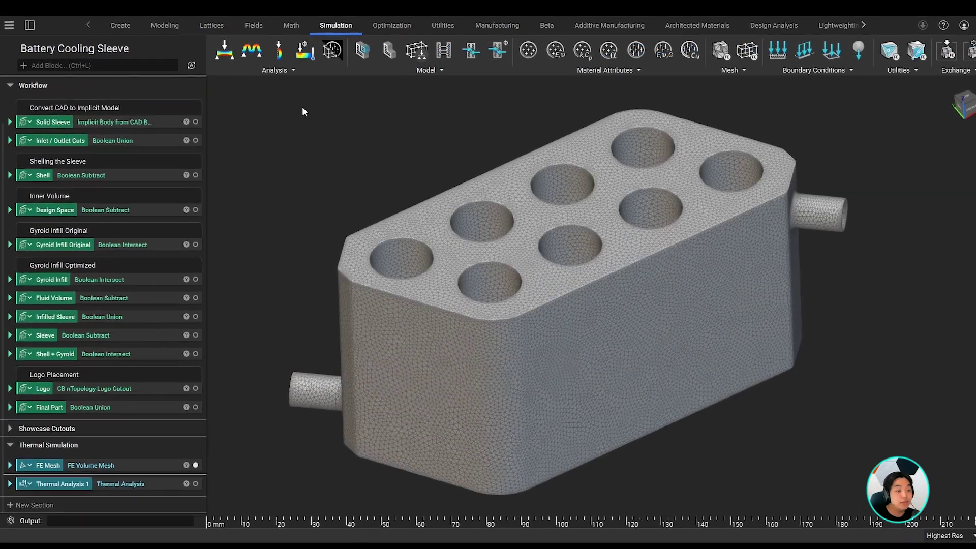
# Step: Show the Battery Cooling Sleeve thermal analysis and slice away its top to reveal the interior
pyautogui.click(286, 69)
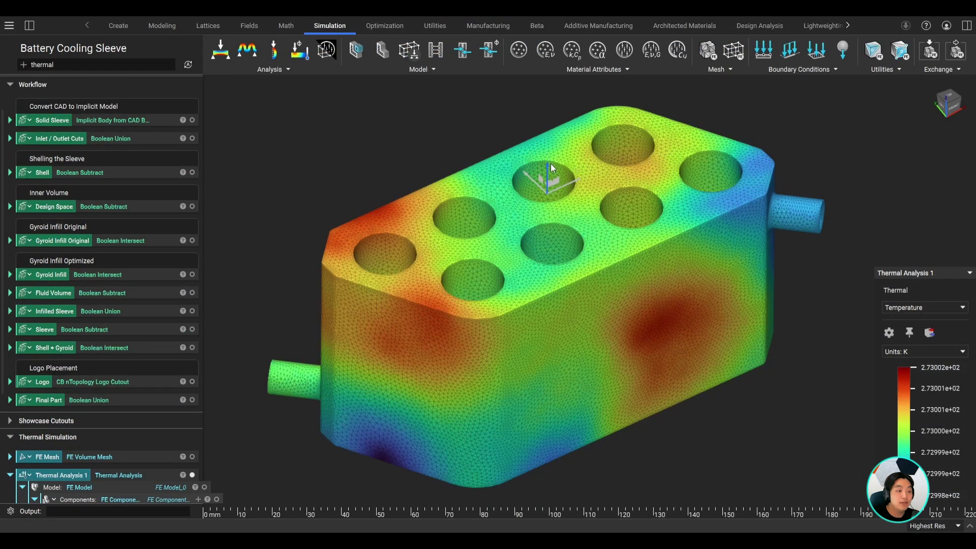
pyautogui.moveTo(551, 167); pyautogui.dragTo(574, 289)
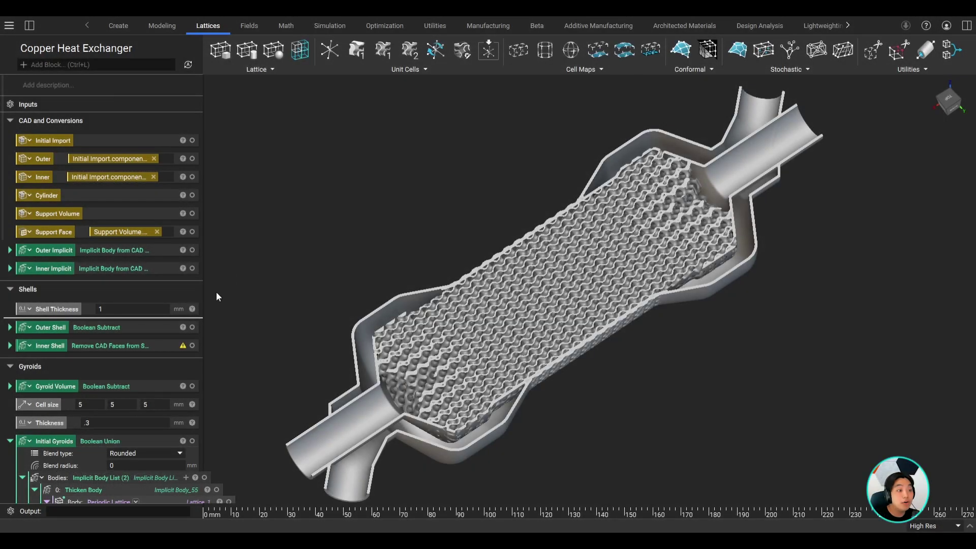
# Step: Inspect the Gyroid Volume, Initial Gyroids, Trimmed Gyroids and Fluid Volume 1 settings
pyautogui.scroll(-5, 167, 294)
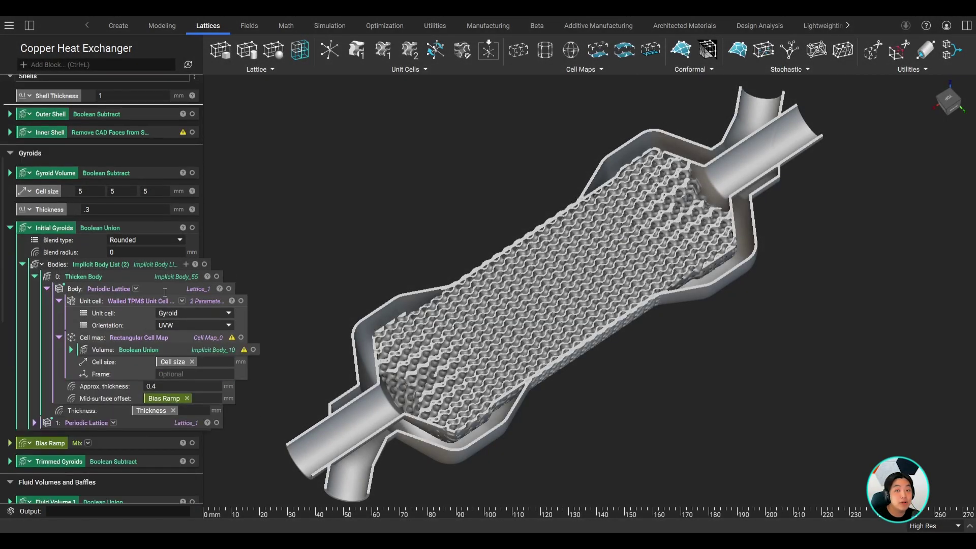
pyautogui.scroll(-8, 165, 293)
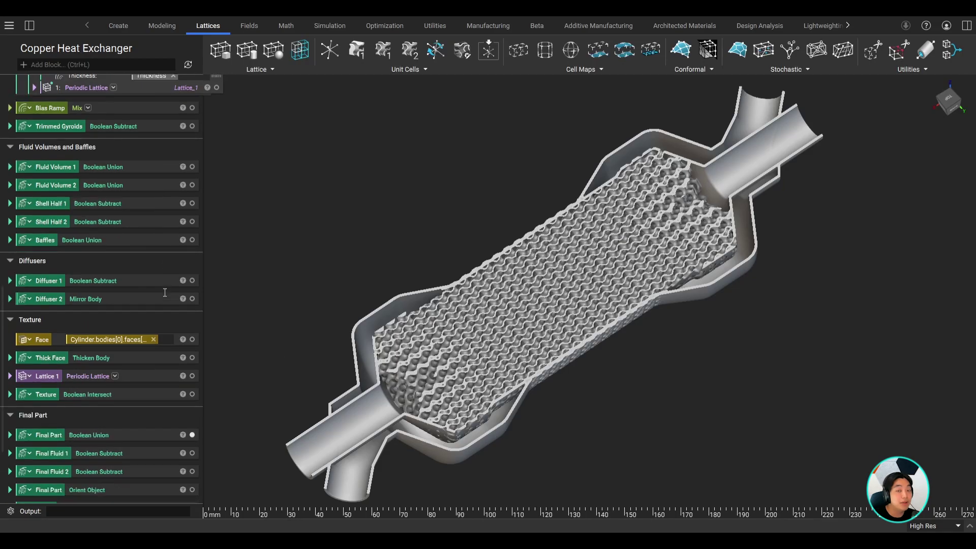
pyautogui.scroll(-4, 165, 293)
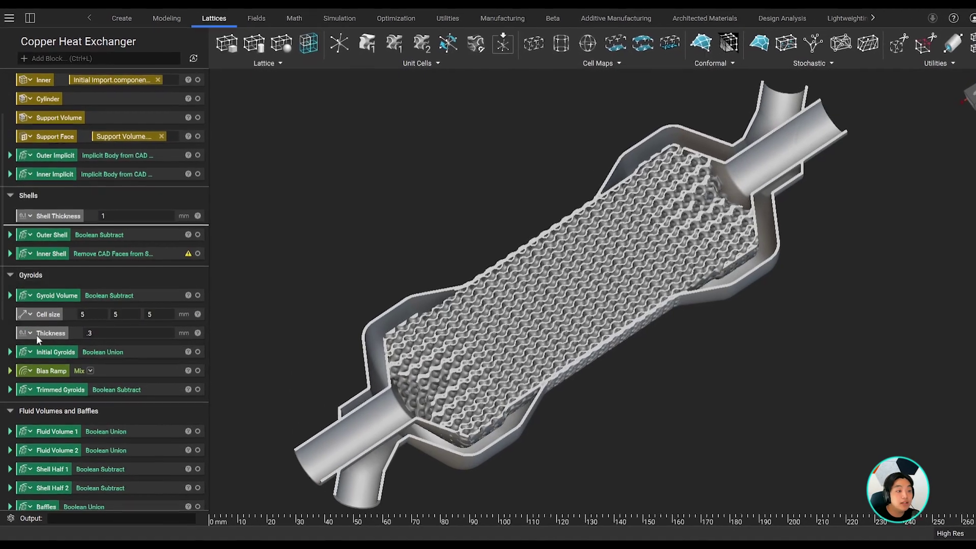
pyautogui.click(10, 295)
pyautogui.scroll(-2, 12, 337)
pyautogui.click(11, 337)
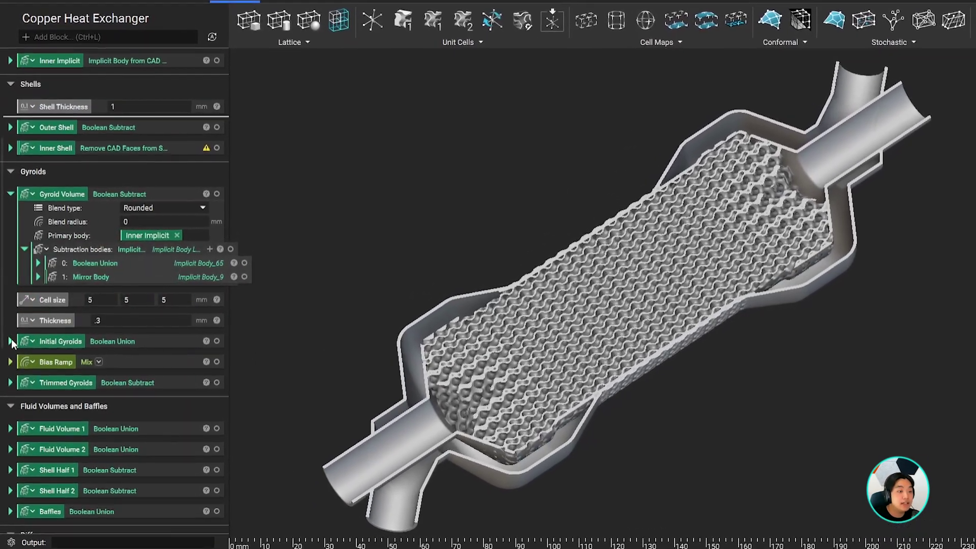
pyautogui.scroll(-4, 26, 349)
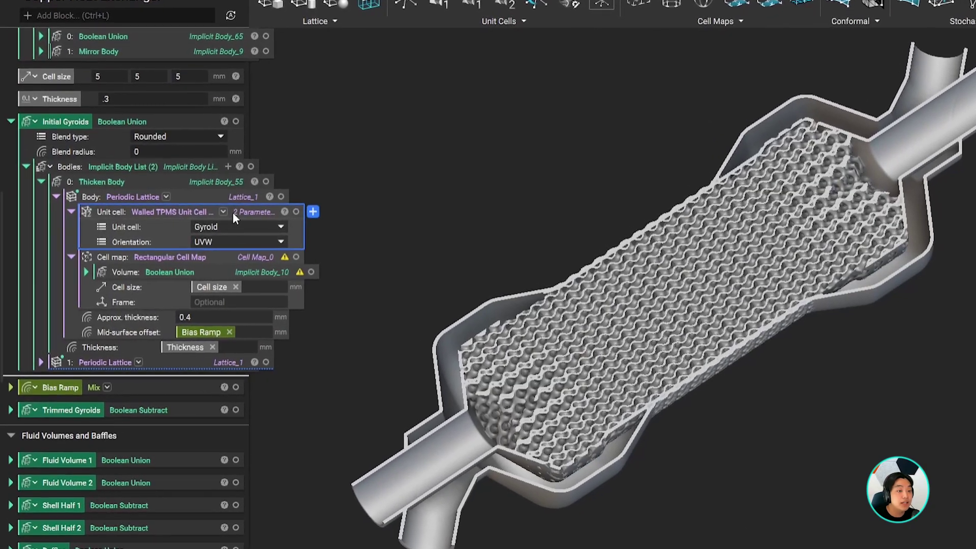
pyautogui.click(11, 410)
pyautogui.scroll(-3, 30, 407)
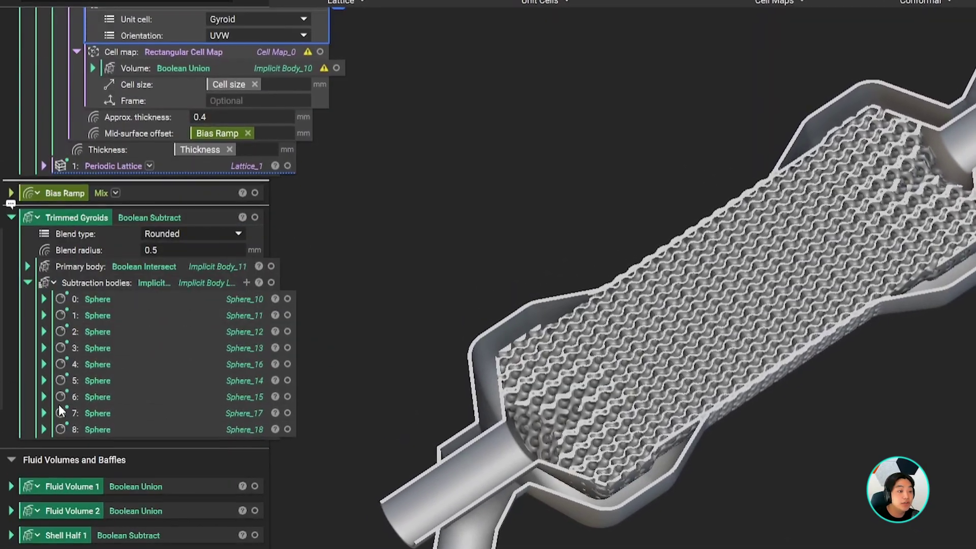
pyautogui.click(12, 217)
pyautogui.scroll(-1, 170, 317)
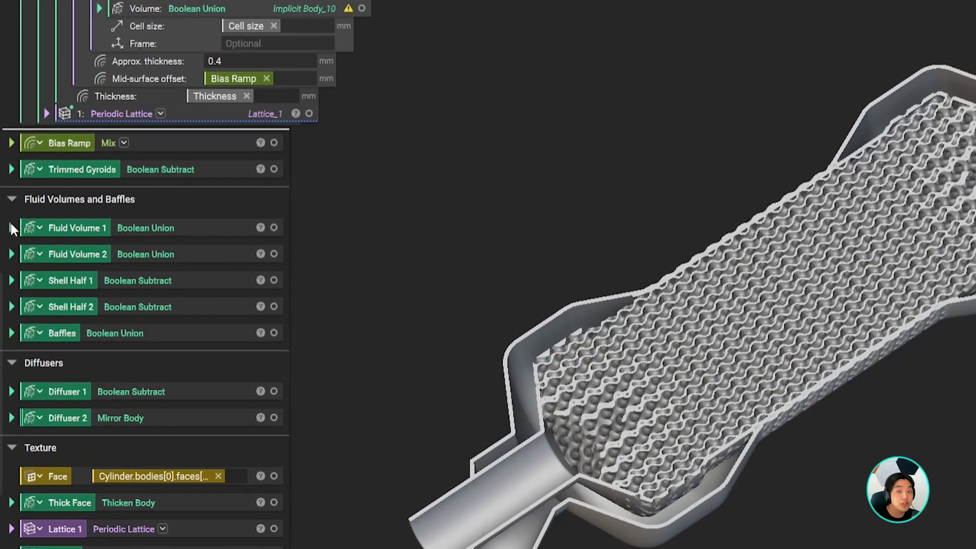
pyautogui.click(11, 228)
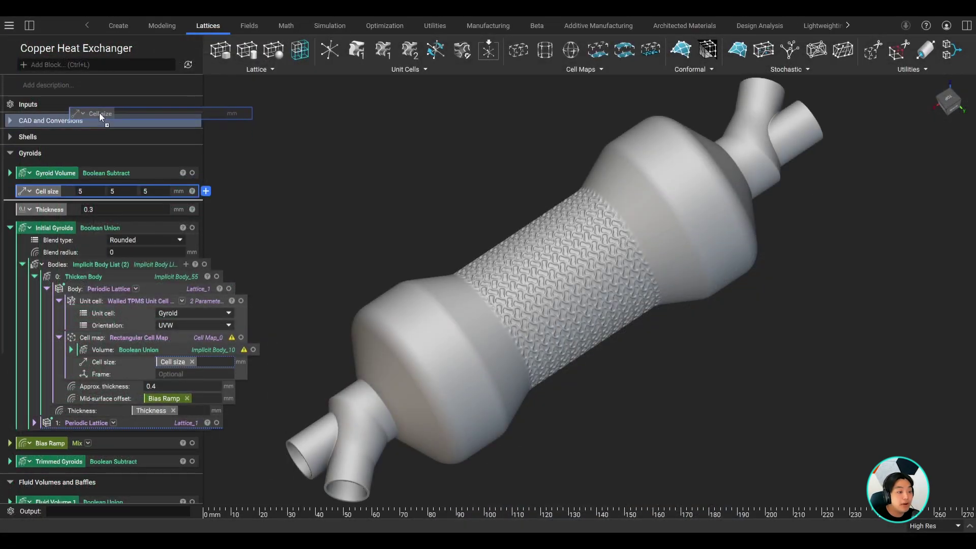
# Step: Promote the Cell size and Thickness parameters into the Inputs section
pyautogui.moveTo(100, 115); pyautogui.dragTo(100, 113)
pyautogui.moveTo(47, 216); pyautogui.dragTo(98, 181)
pyautogui.moveTo(105, 136); pyautogui.dragTo(57, 144)
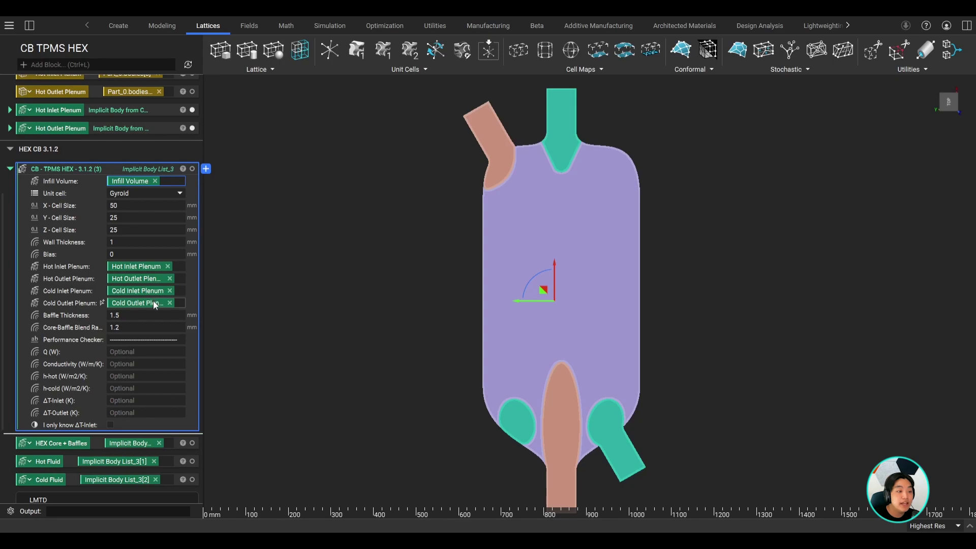
# Step: Show the gyroid lattice, then mesh the Hot Fluid Final body and preview the mesh
pyautogui.click(229, 345)
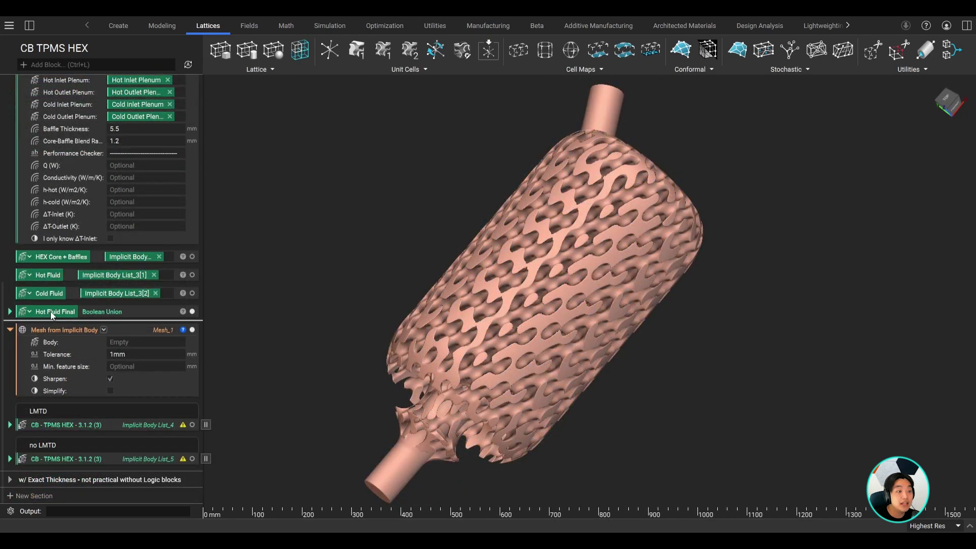
pyautogui.moveTo(50, 311); pyautogui.dragTo(133, 343)
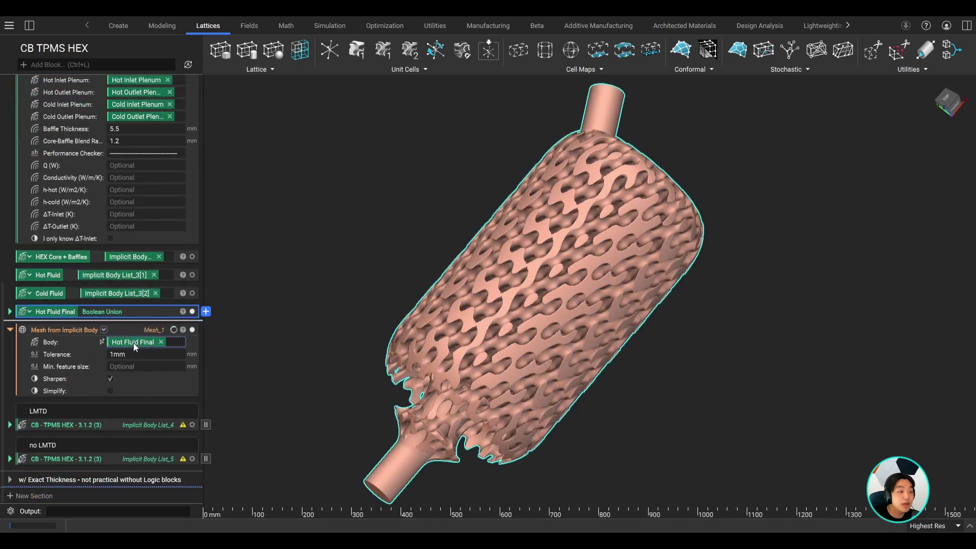
pyautogui.click(466, 375)
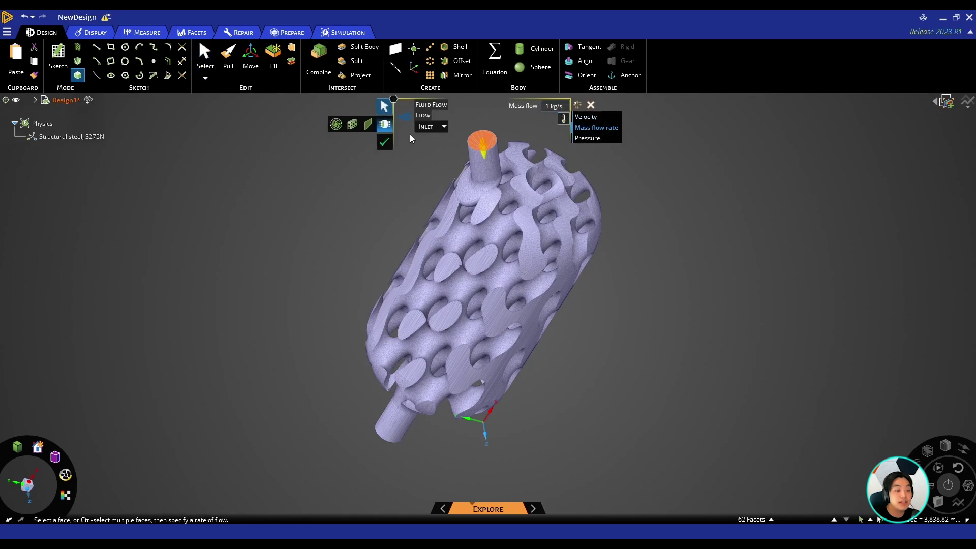
# Step: Add a 1 kg/s inlet on the top pipe end and a 0 Pa outlet at the bottom, then run
pyautogui.click(481, 144)
pyautogui.moveTo(482, 143); pyautogui.dragTo(406, 417, button='middle')
pyautogui.click(314, 373)
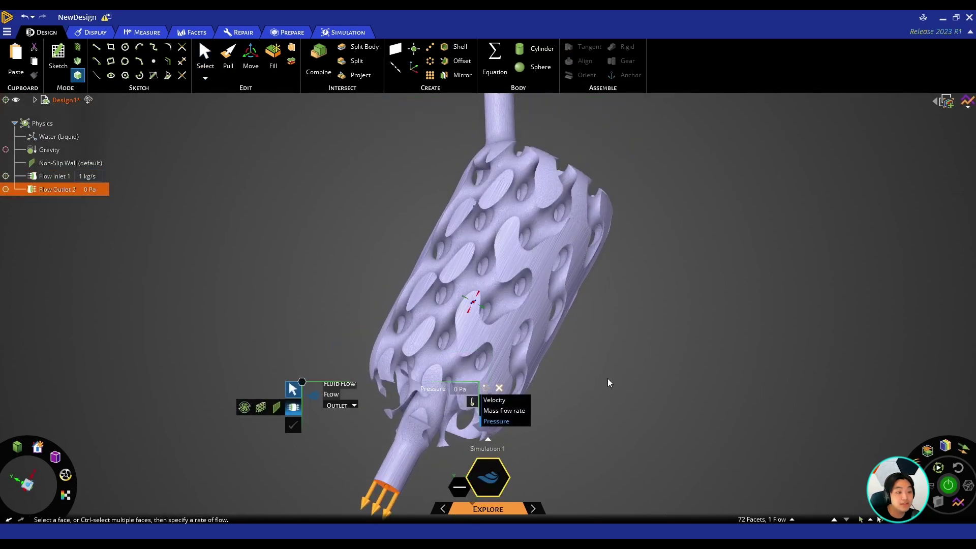
# Step: Display the flow results as particles and inspect the FE Boundary_9 faces
pyautogui.click(948, 445)
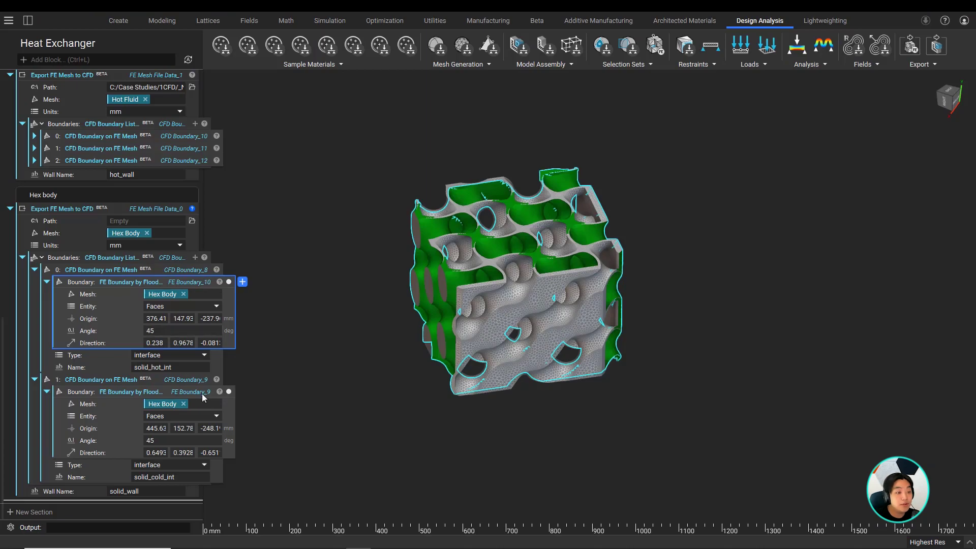
pyautogui.click(202, 394)
pyautogui.click(298, 363)
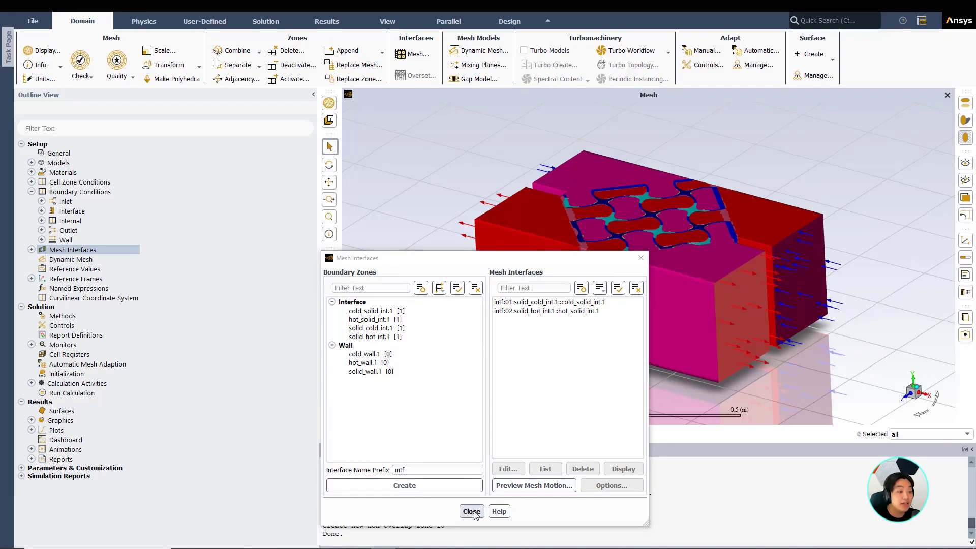
# Step: Close the Mesh Interfaces settings with intf:01 and intf:02 listed
pyautogui.click(472, 512)
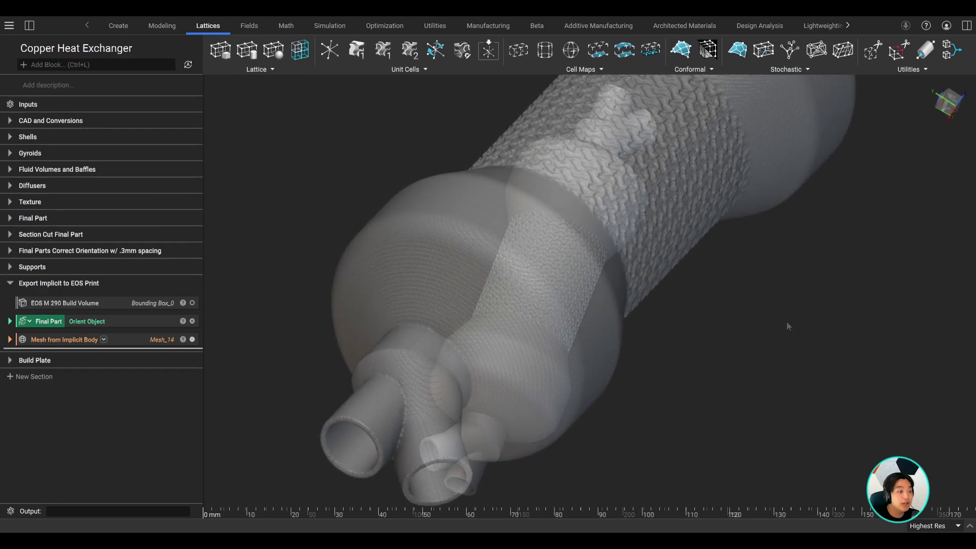
# Step: Export Final Part through the Export Implicit Body block and review the export log
pyautogui.moveTo(789, 326); pyautogui.dragTo(747, 366, button='right')
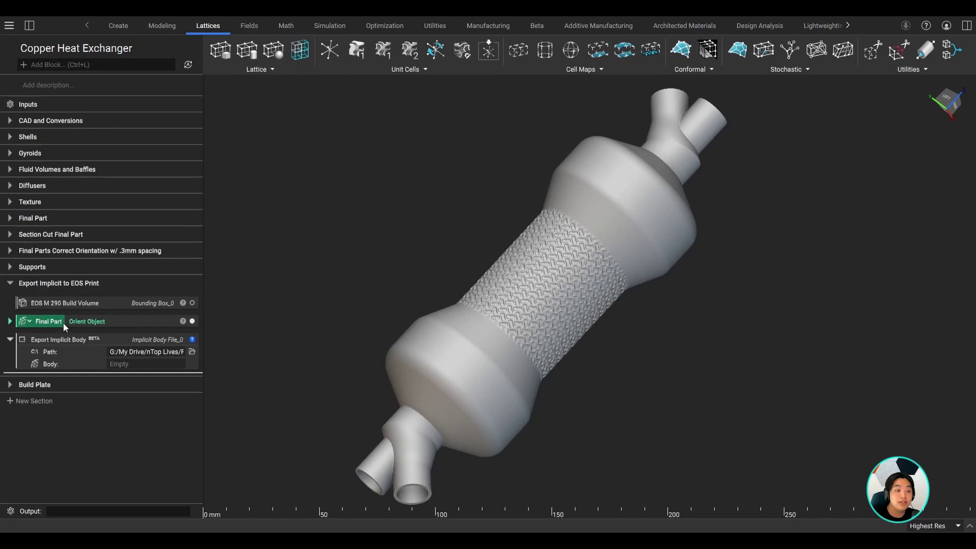
pyautogui.moveTo(129, 356); pyautogui.dragTo(136, 362)
pyautogui.click(970, 527)
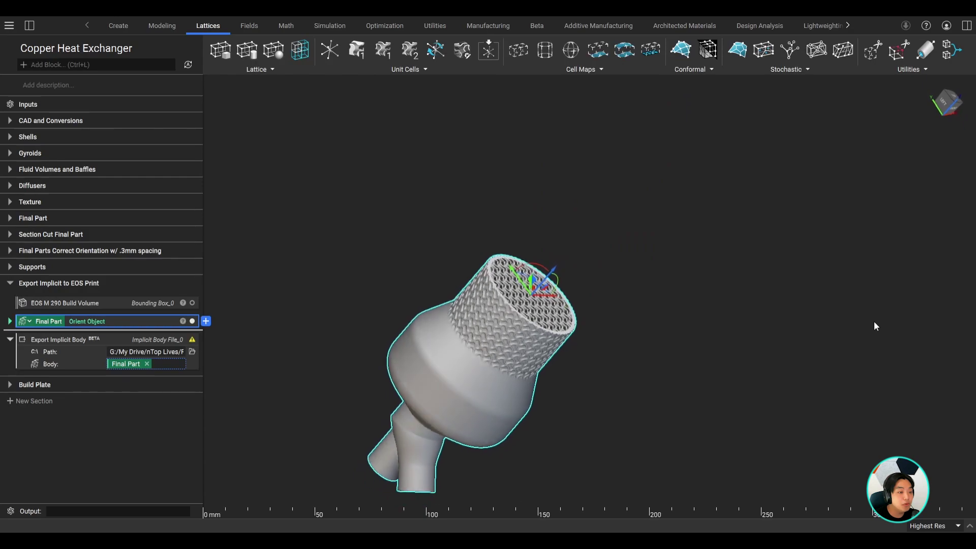
pyautogui.click(687, 286)
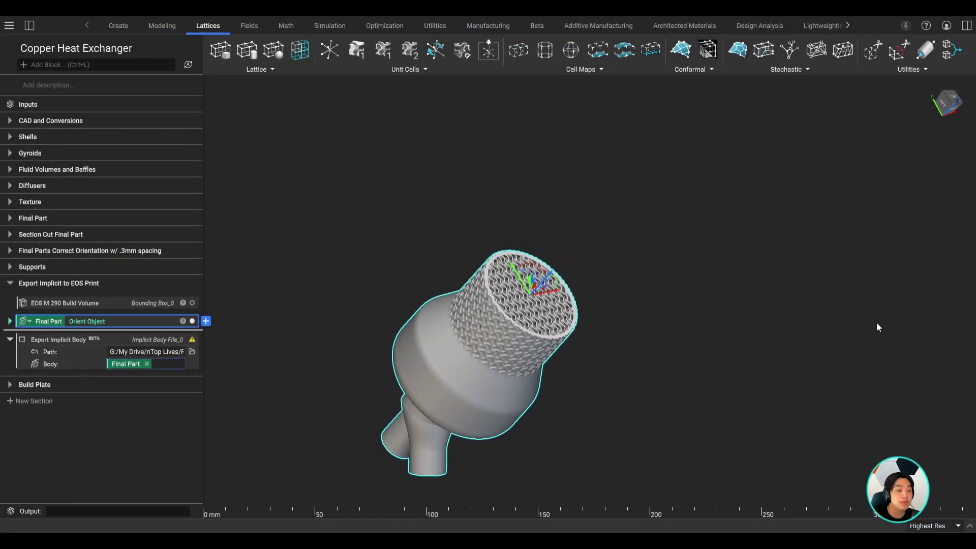
pyautogui.moveTo(877, 325); pyautogui.dragTo(711, 362, button='right')
pyautogui.click(711, 365)
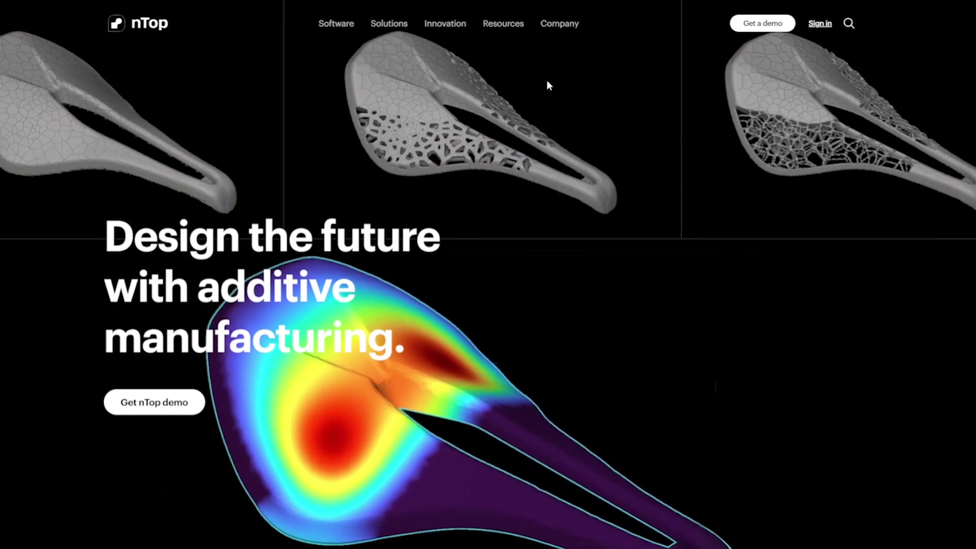
# Step: Open the demo request form, then visit the Guides resource page
pyautogui.click(789, 32)
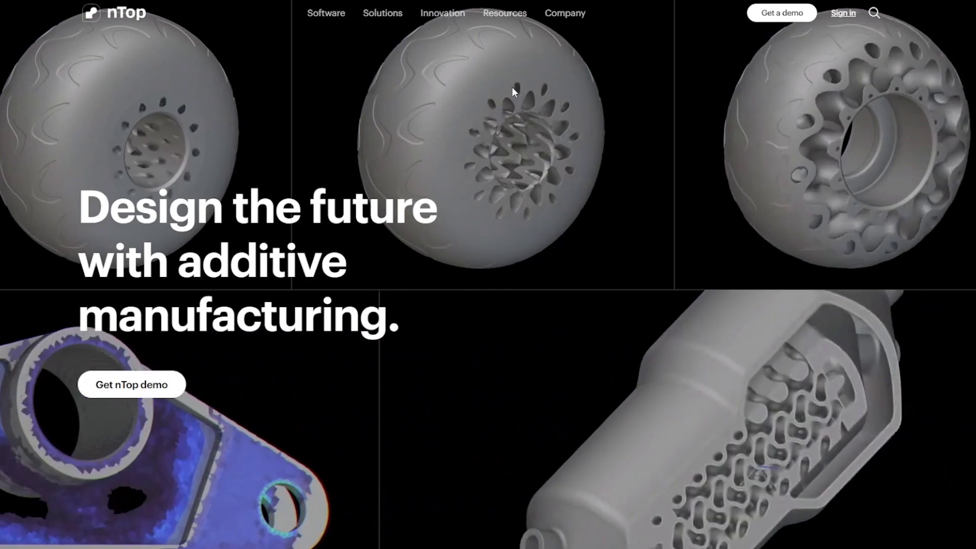
pyautogui.click(511, 14)
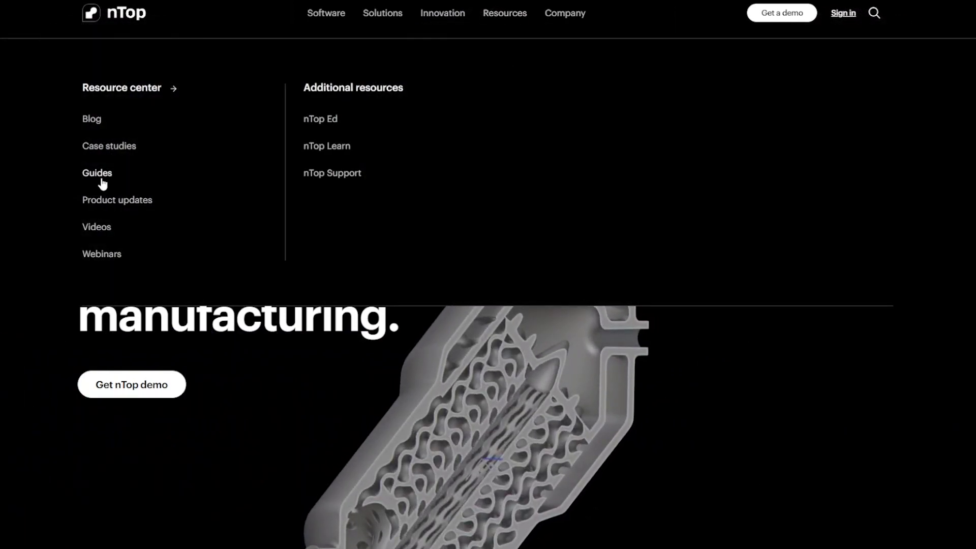
pyautogui.click(103, 184)
pyautogui.scroll(-8, 935, 183)
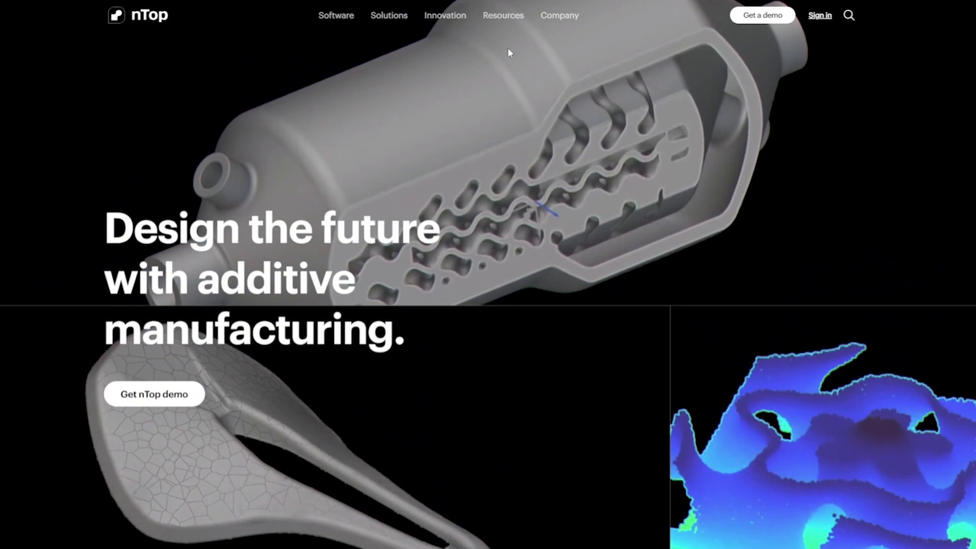
# Step: Go to the Videos resource page and scroll through its tutorial list
pyautogui.click(519, 20)
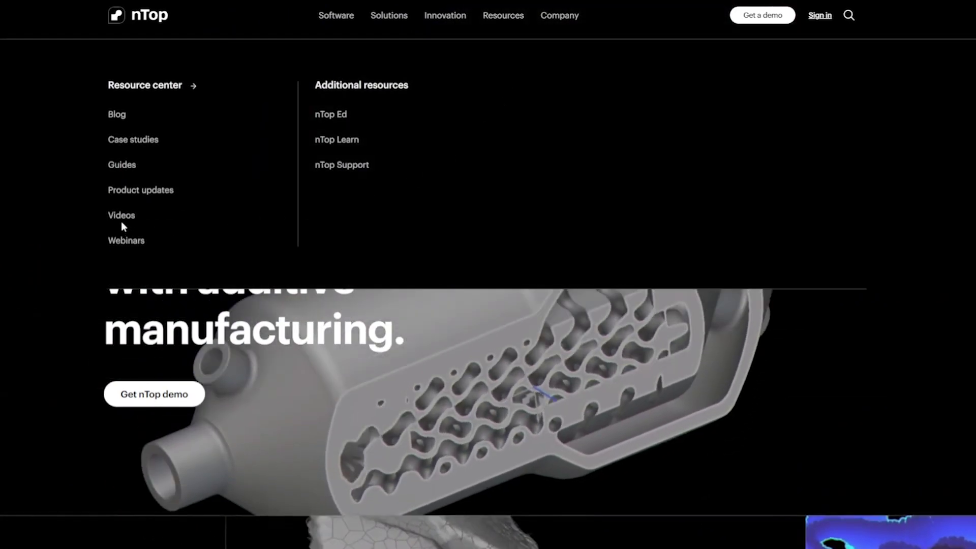
pyautogui.click(121, 217)
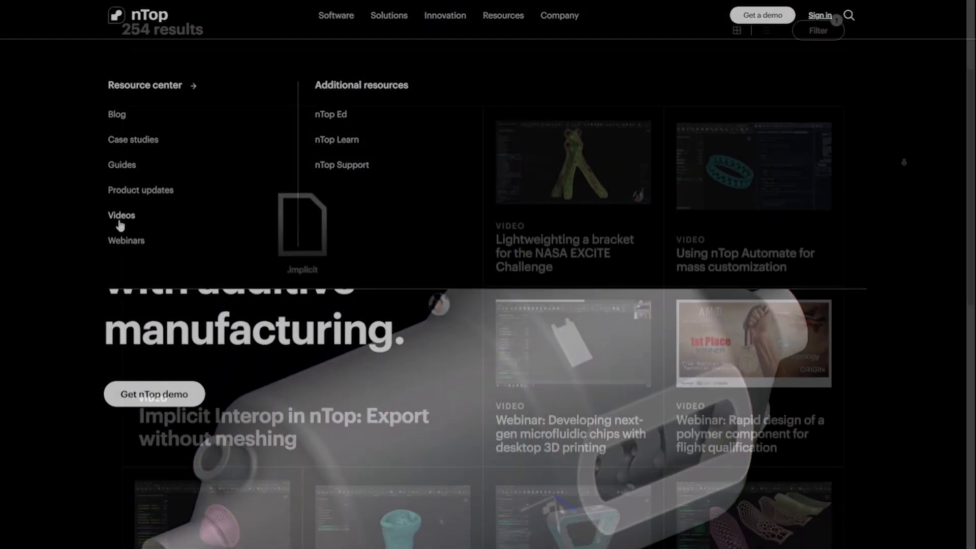
pyautogui.scroll(-5, 904, 162)
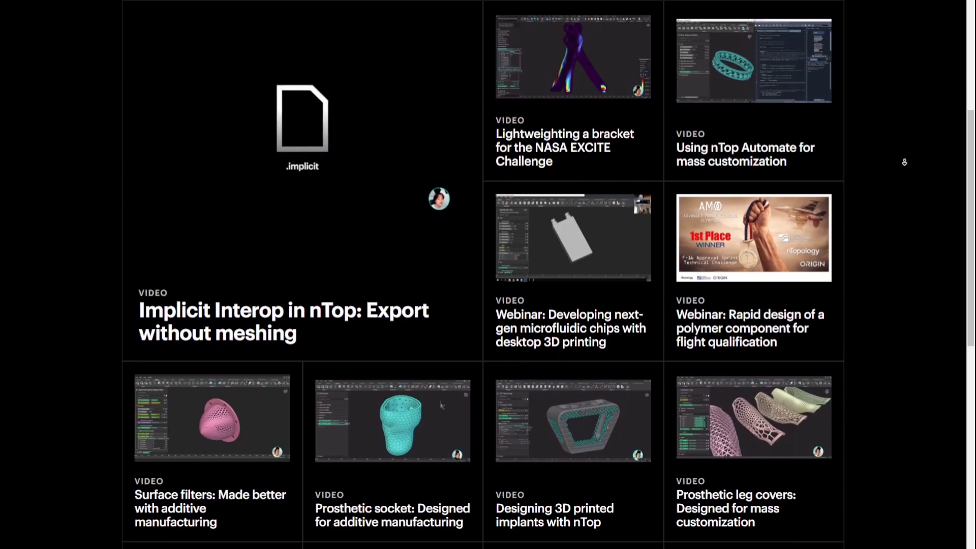
pyautogui.scroll(-3, 904, 161)
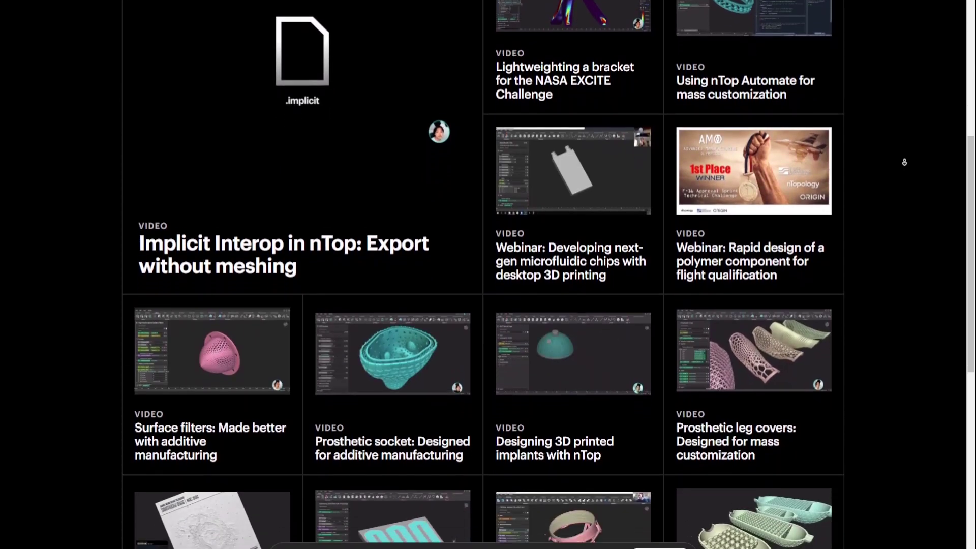